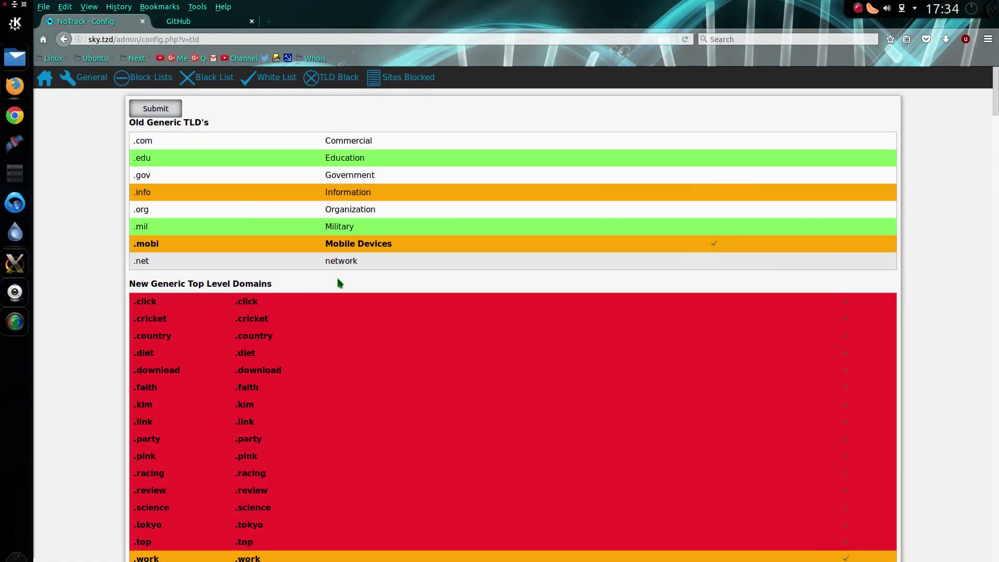
pyautogui.scroll(-12, 339, 282)
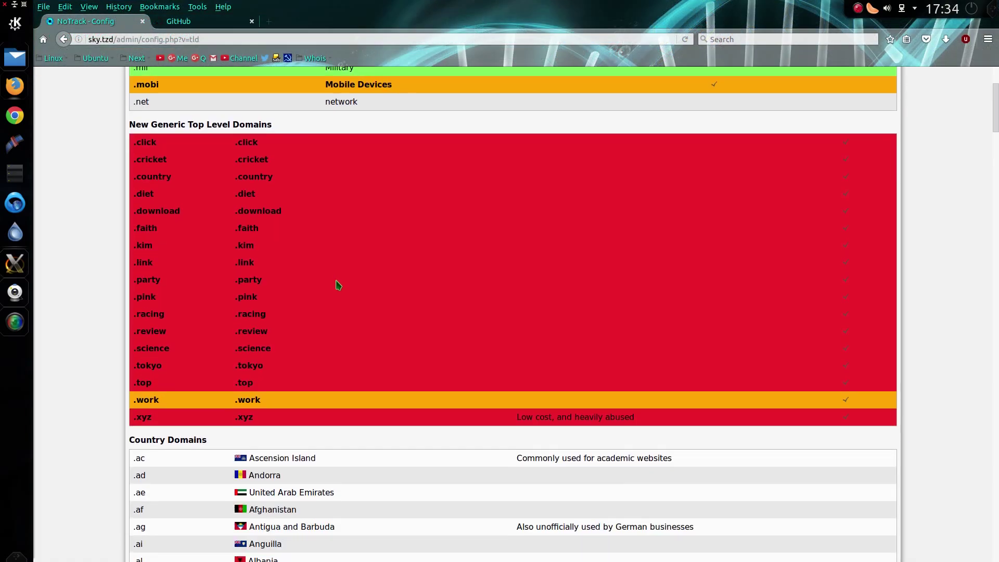
pyautogui.scroll(-2, 317, 277)
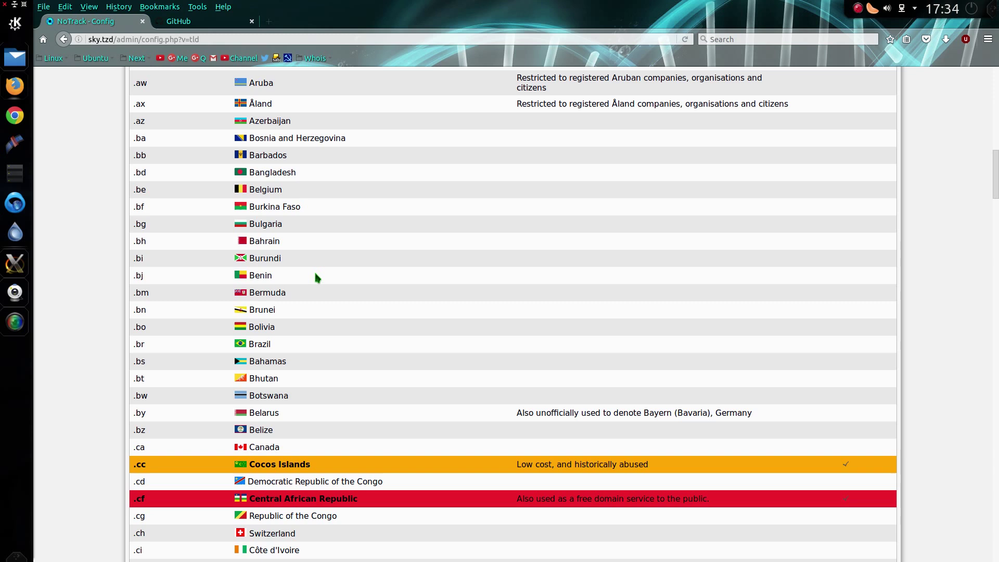
pyautogui.scroll(-3, 318, 276)
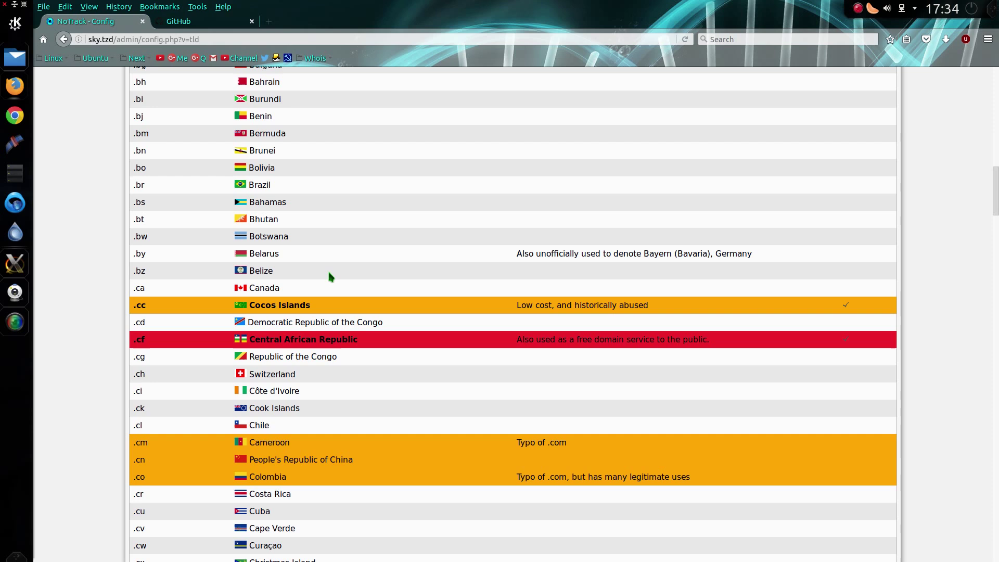
pyautogui.scroll(-3, 329, 276)
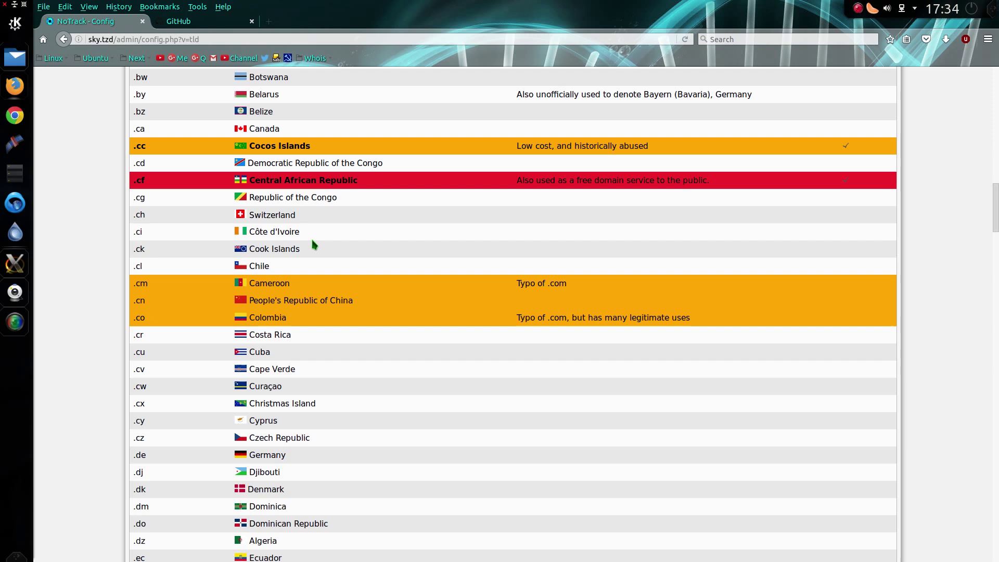
pyautogui.scroll(-3, 314, 245)
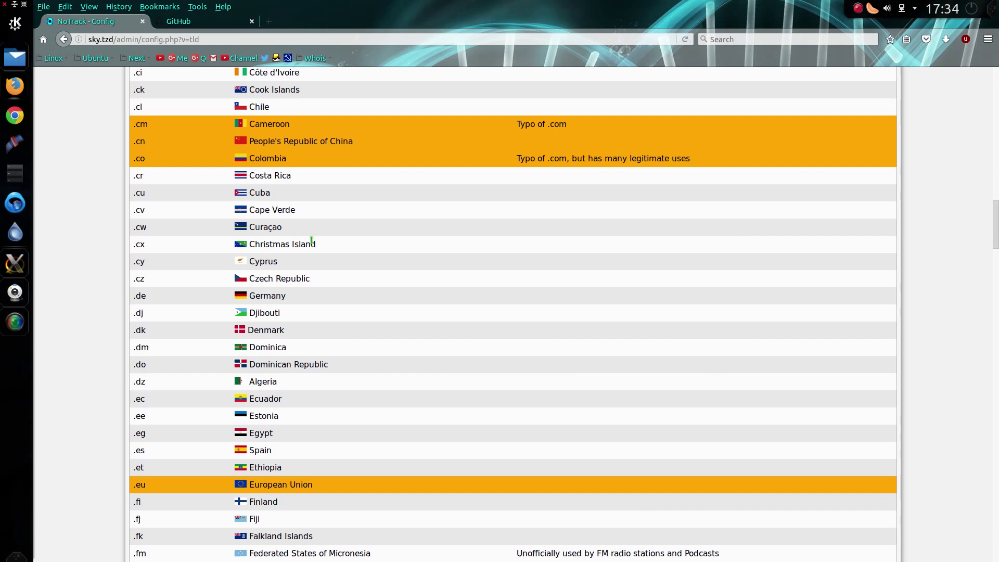
pyautogui.scroll(-6, 311, 240)
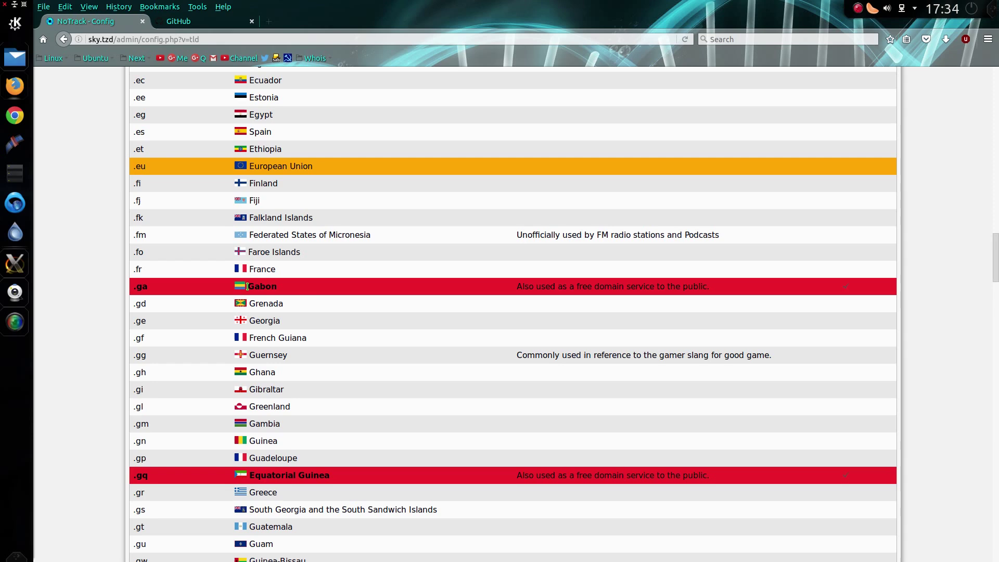
pyautogui.scroll(-3, 339, 415)
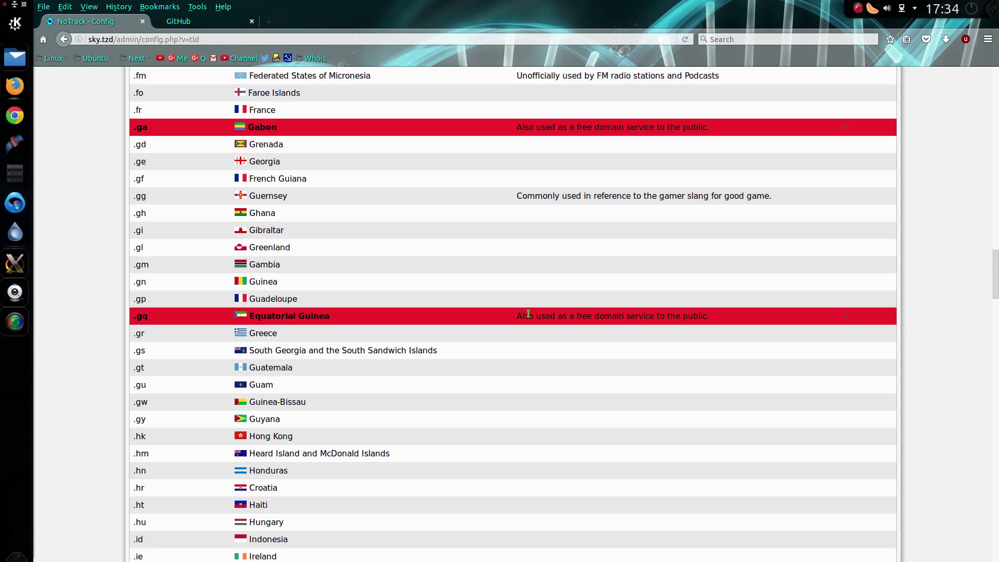
pyautogui.scroll(-5, 528, 313)
pyautogui.scroll(-15, 530, 320)
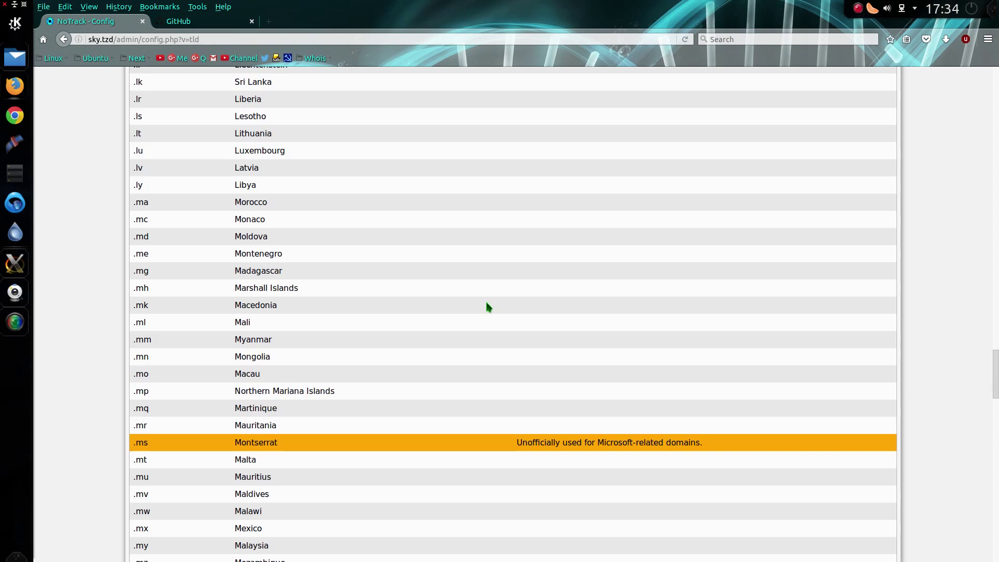
pyautogui.scroll(7, 487, 306)
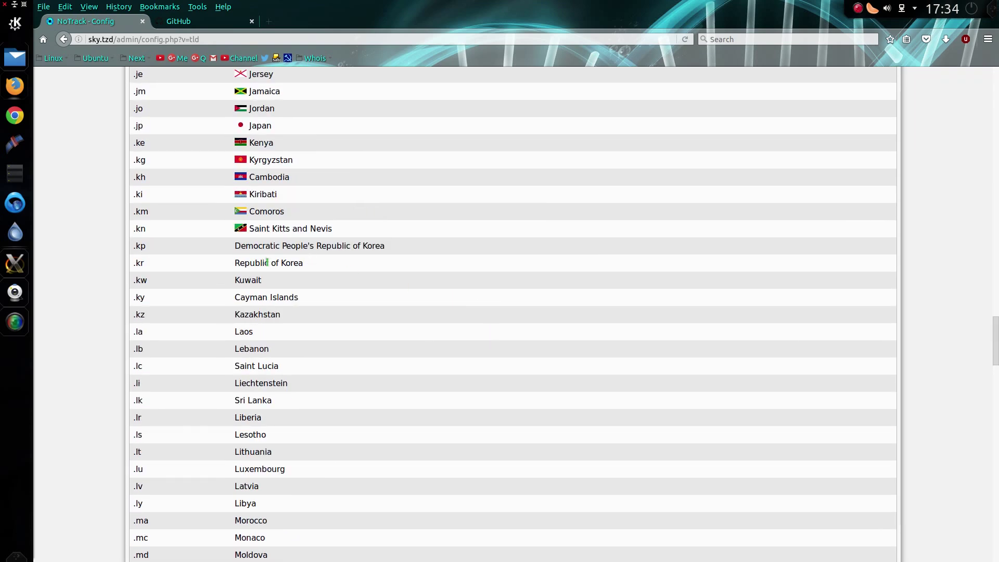
pyautogui.scroll(-12, 348, 265)
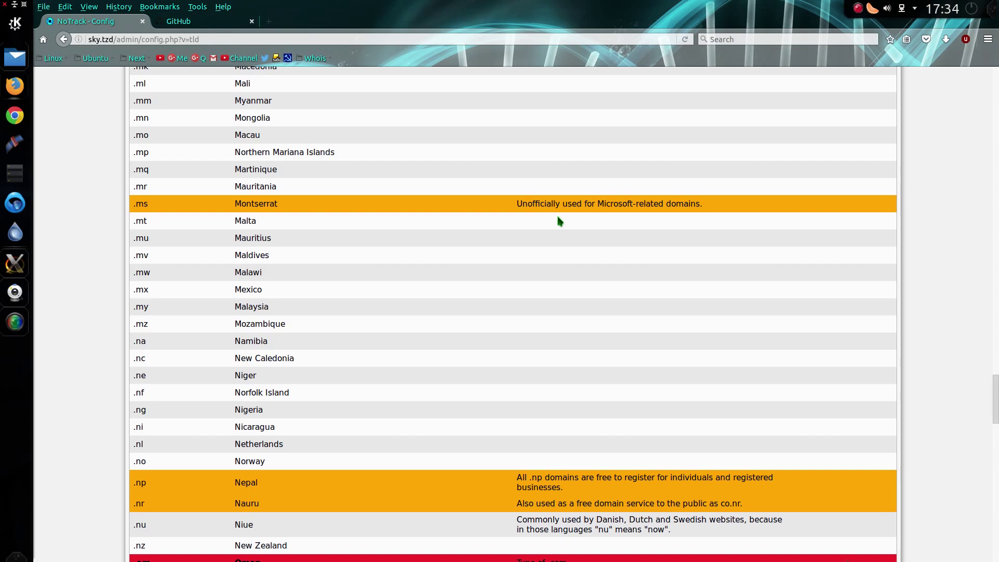
pyautogui.scroll(-5, 564, 229)
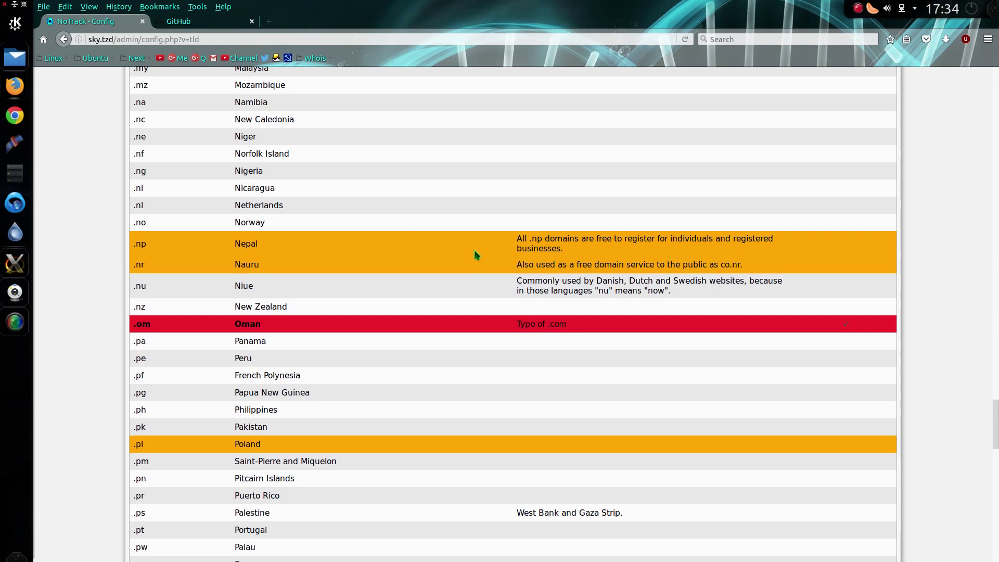
pyautogui.scroll(-3, 475, 251)
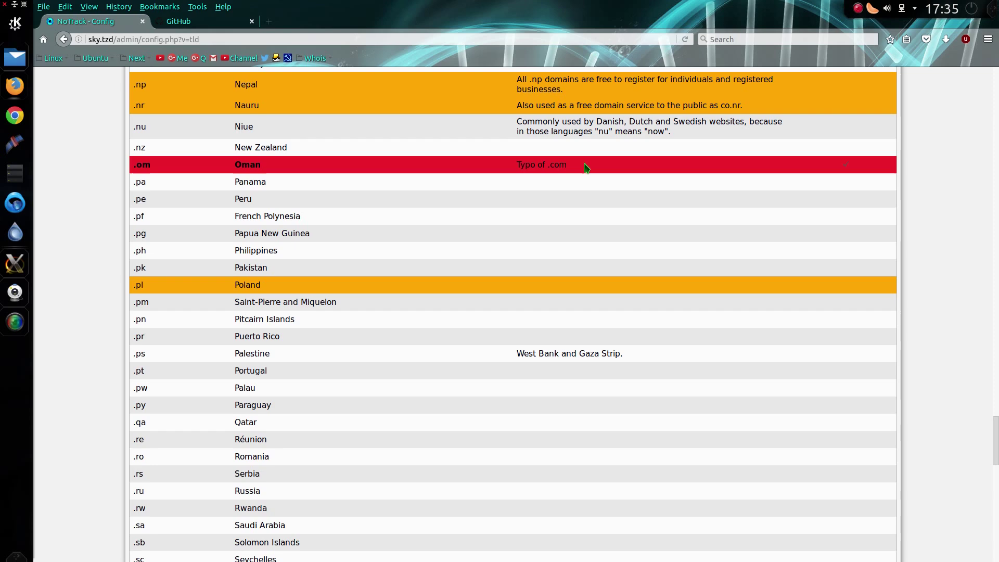
# Step: Scroll to the end of the Country Domains table, then jump back to the top of the TLD page
pyautogui.scroll(-10, 579, 182)
pyautogui.scroll(-5, 576, 182)
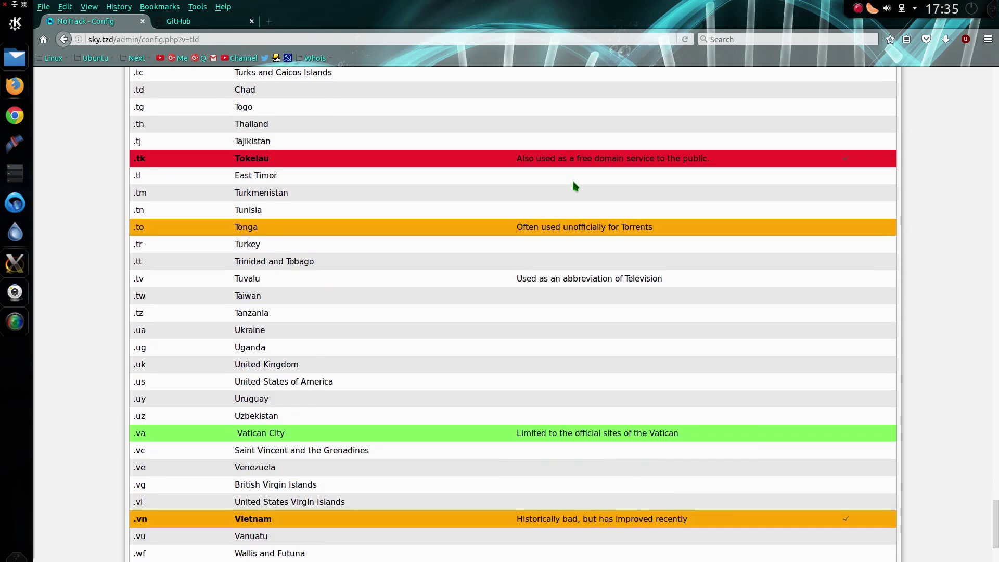
pyautogui.scroll(-2, 573, 180)
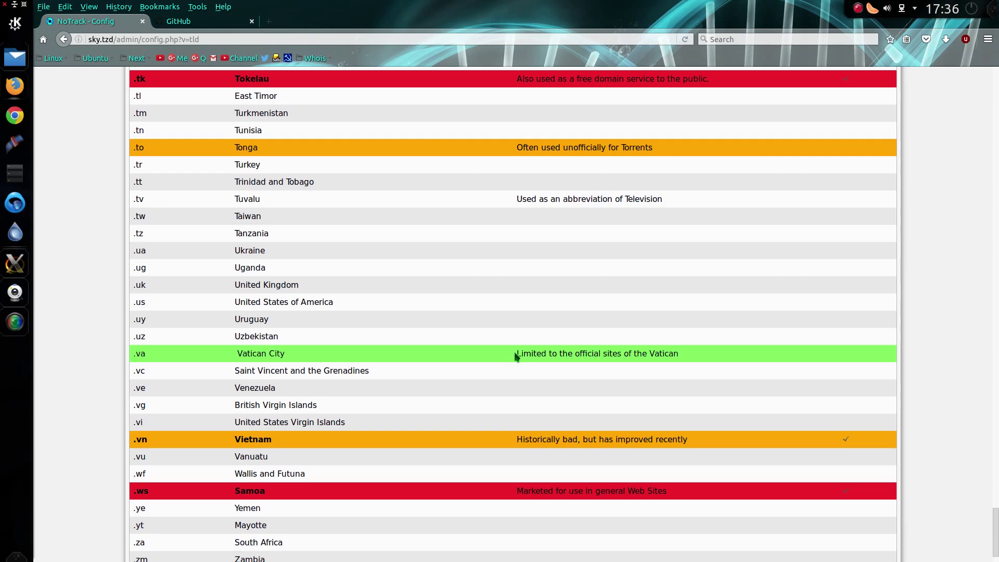
pyautogui.scroll(-2, 553, 350)
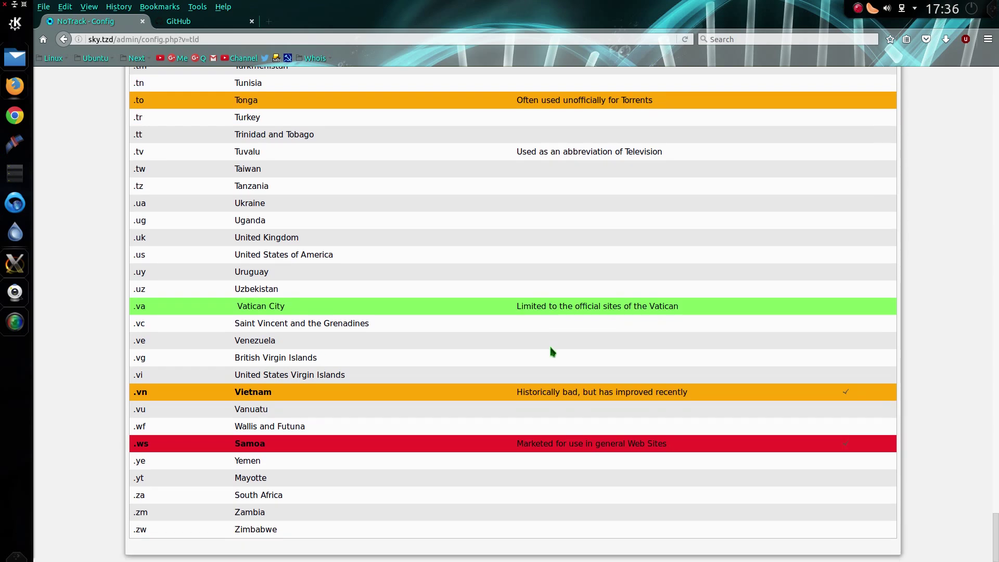
pyautogui.press('Home')
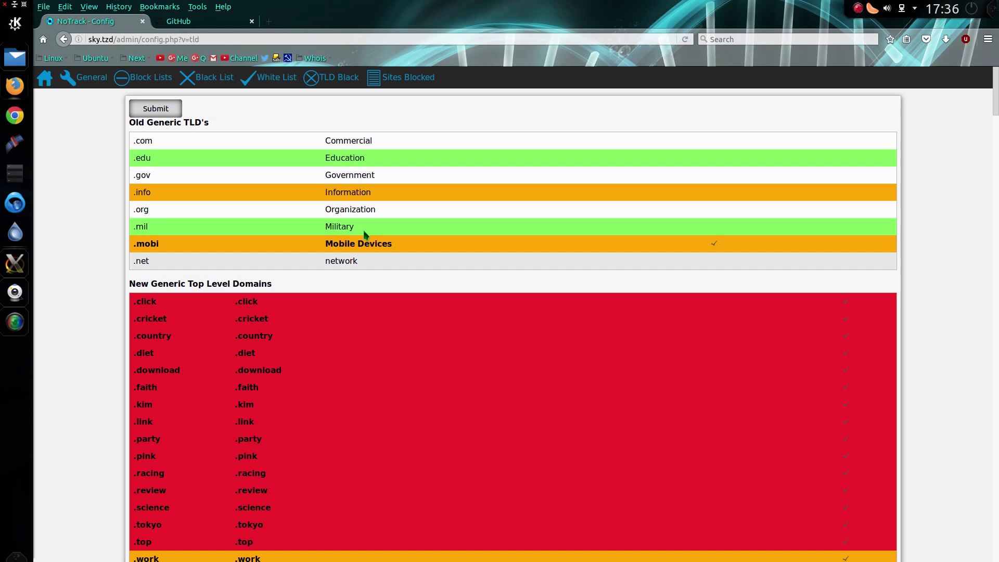
# Step: Untick .click among the new generic TLDs, leaving .ac unticked after accidentally toggling it
pyautogui.scroll(-5, 239, 417)
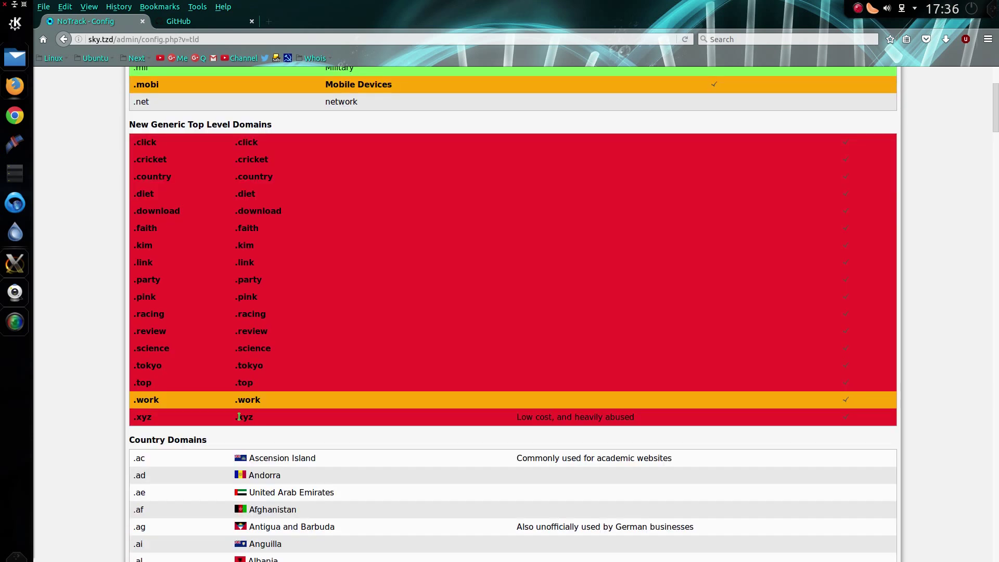
pyautogui.click(846, 144)
pyautogui.click(846, 458)
pyautogui.click(846, 459)
# Step: Submit the TLD selections, then run Update Blocklist from the dashboard Options
pyautogui.scroll(3, 294, 284)
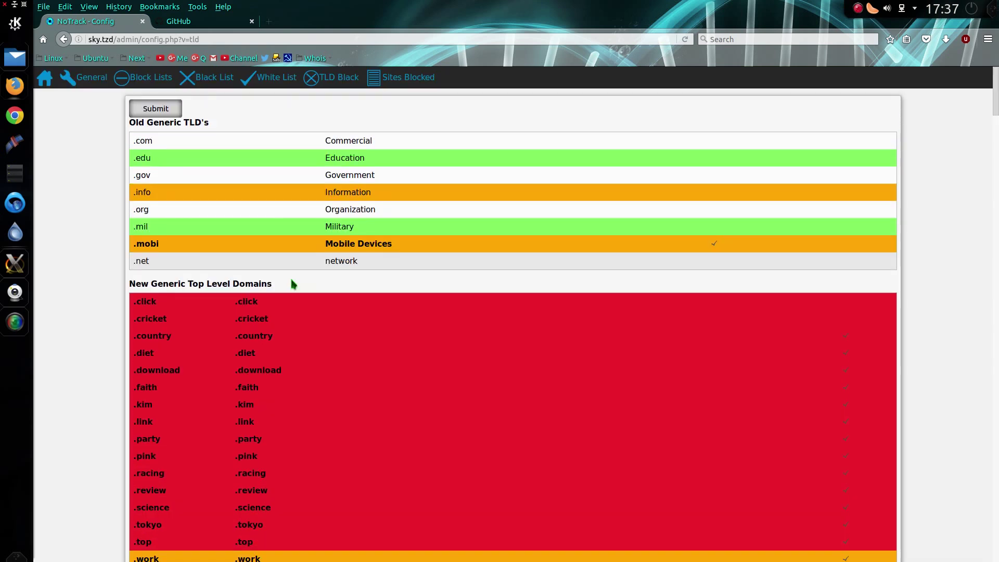
pyautogui.click(171, 111)
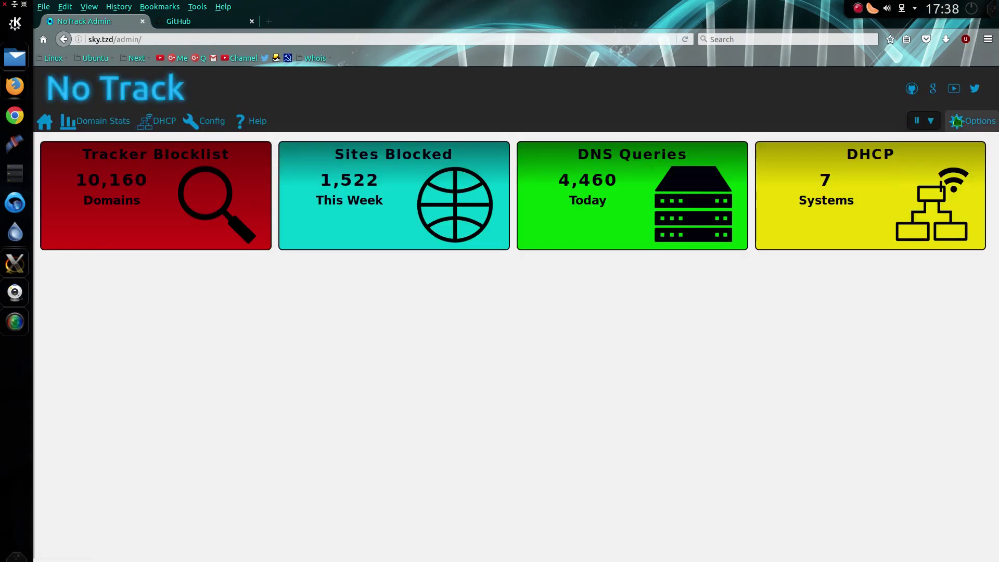
pyautogui.click(972, 121)
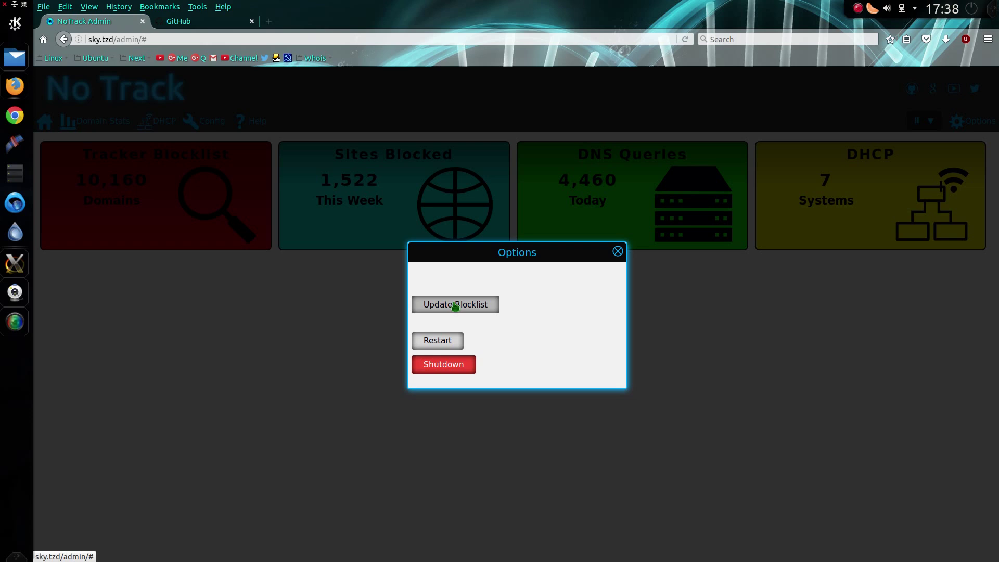
pyautogui.click(455, 305)
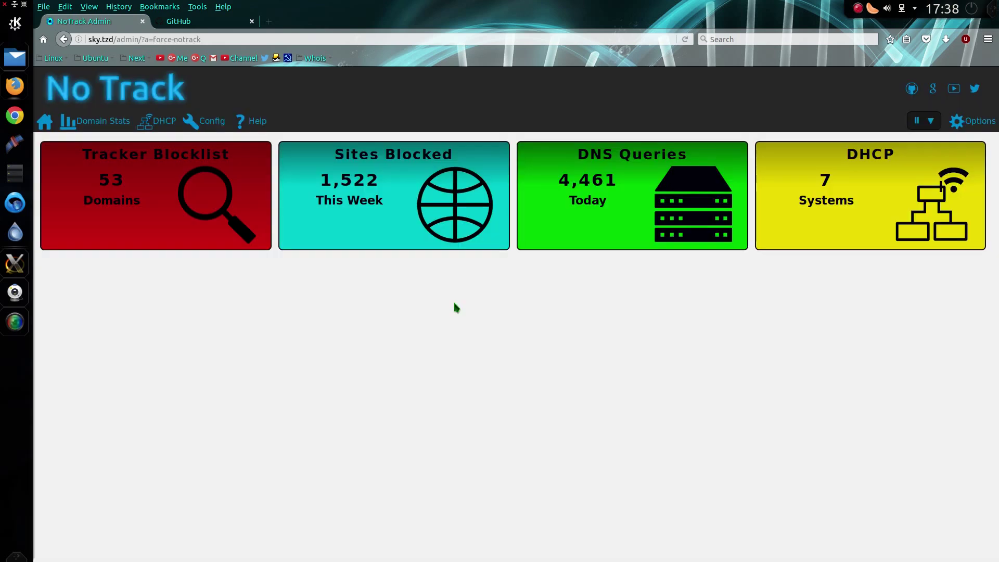
# Step: Untick Top Level Domain under Config > Block Lists and reopen the TLD Black page
pyautogui.click(210, 125)
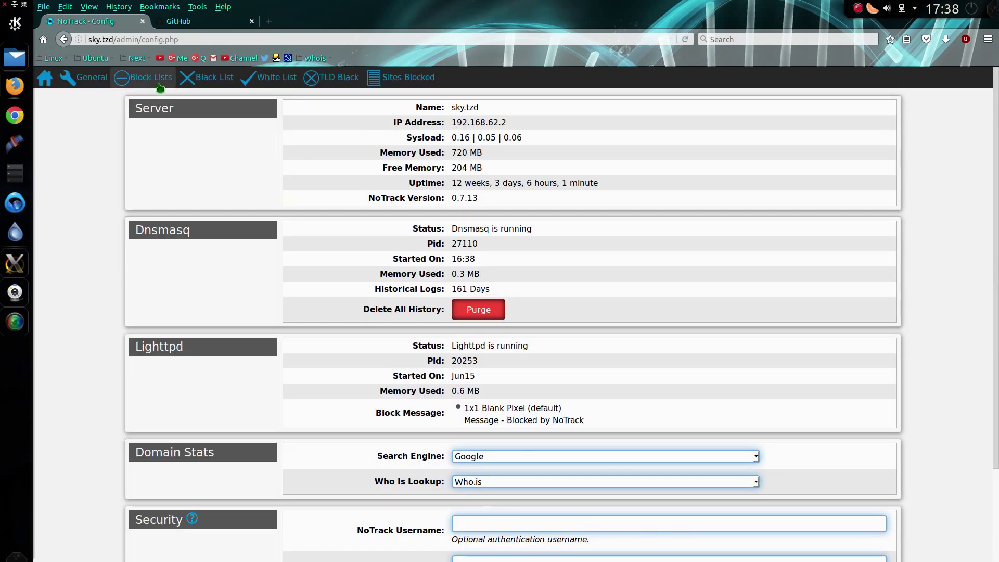
pyautogui.click(159, 84)
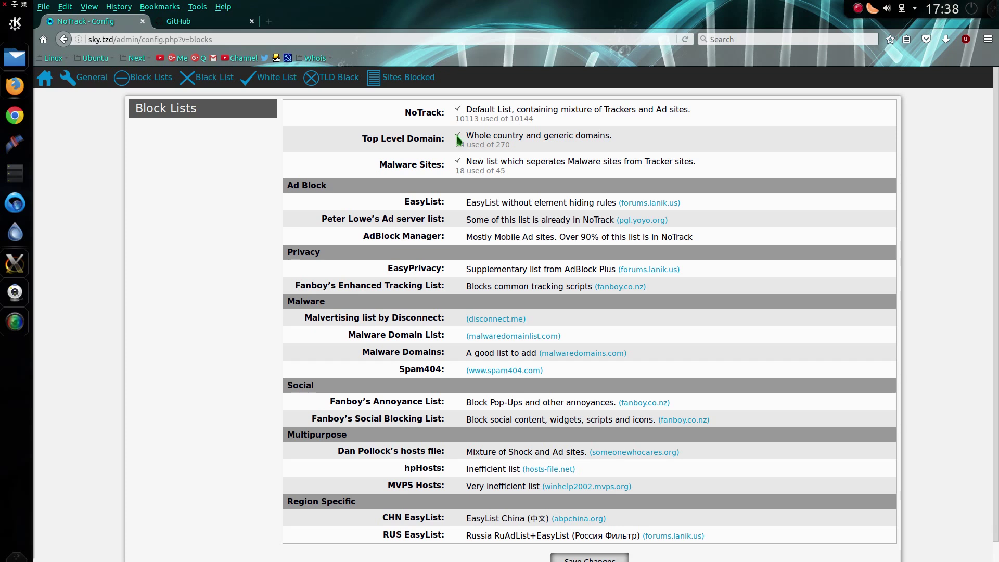
pyautogui.click(458, 137)
pyautogui.click(353, 80)
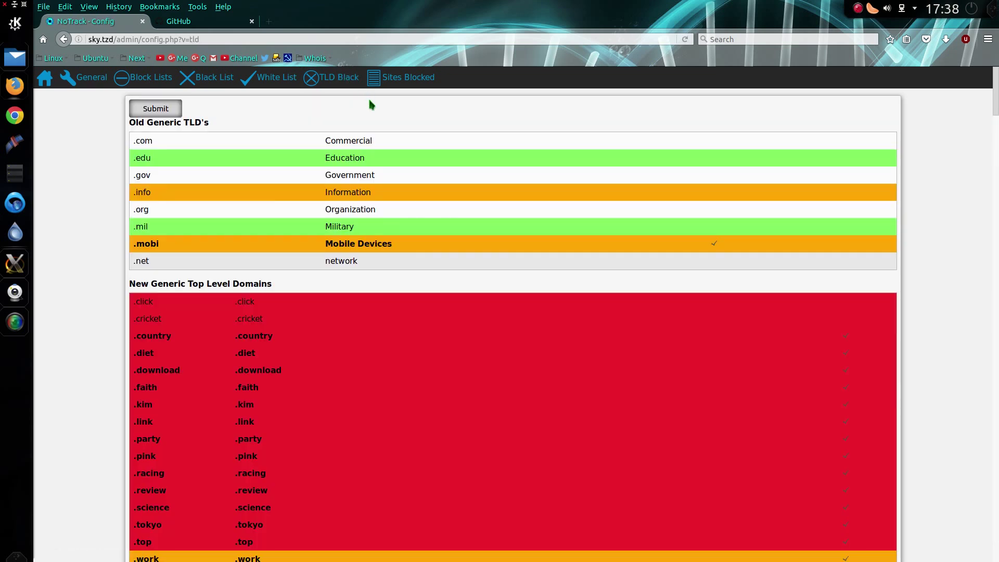
# Step: Scroll through the TLD blocklist and back up, then go to the Home dashboard
pyautogui.scroll(-3, 543, 314)
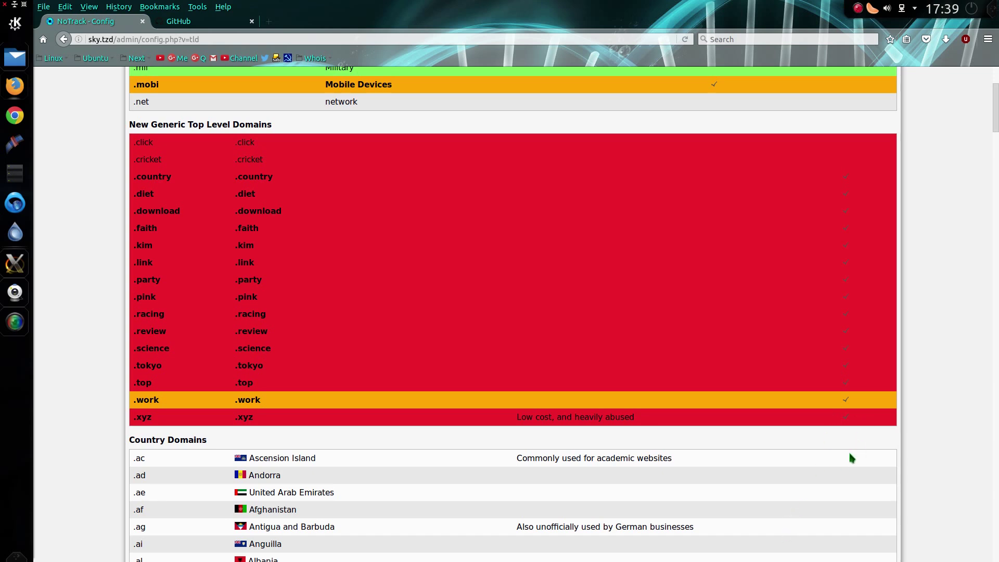
pyautogui.scroll(5, 515, 359)
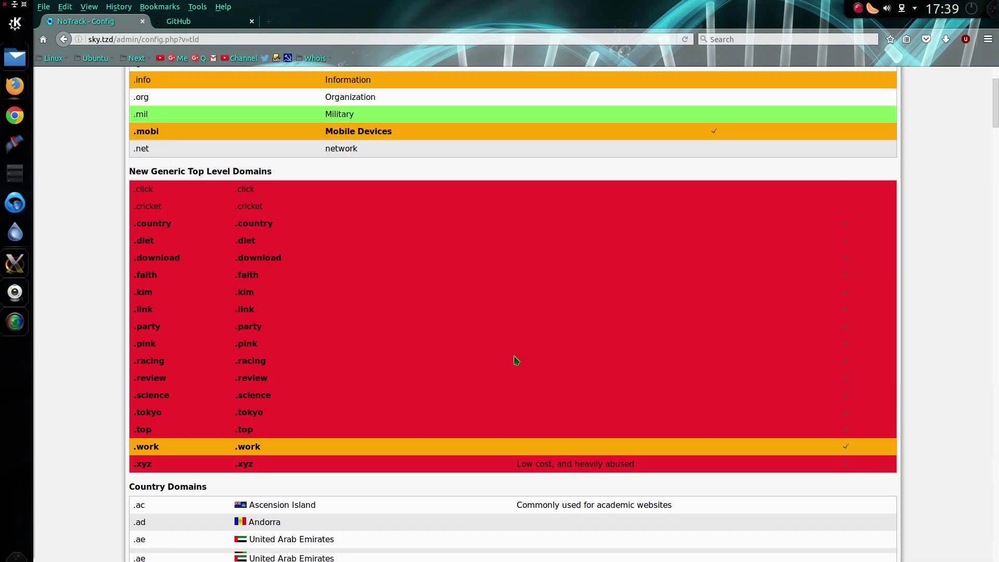
pyautogui.click(50, 79)
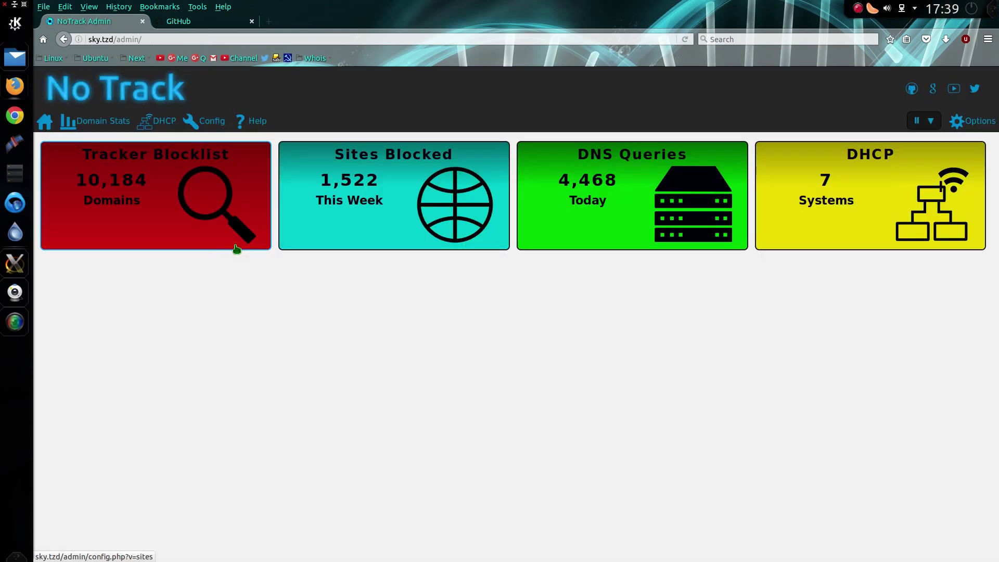
# Step: Ping no.diet in a terminal to confirm it resolves to 192.168.62.2, then open DNS Queries stats
pyautogui.hotkey('ctrl', 'alt', 't')
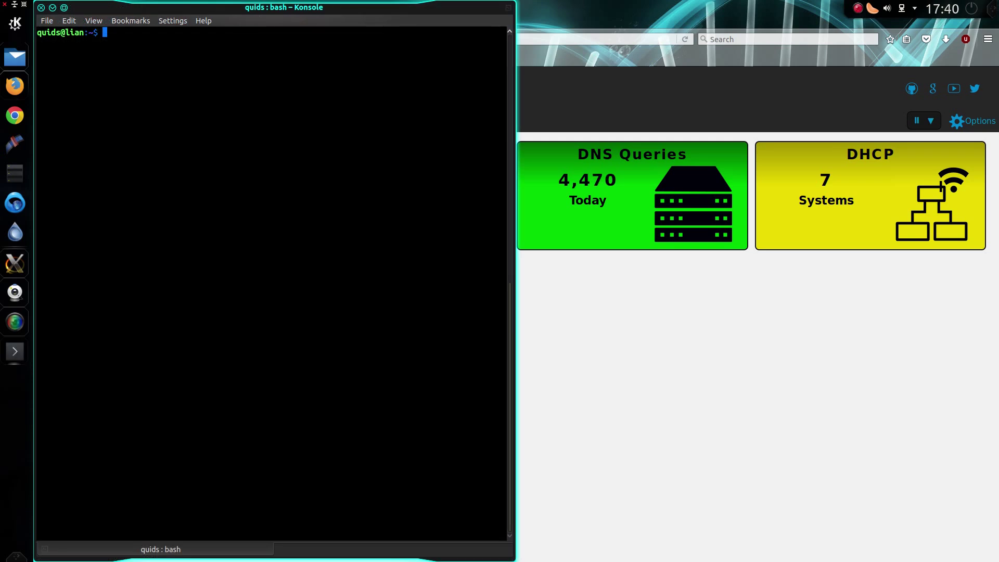
pyautogui.write('ping no.diet')
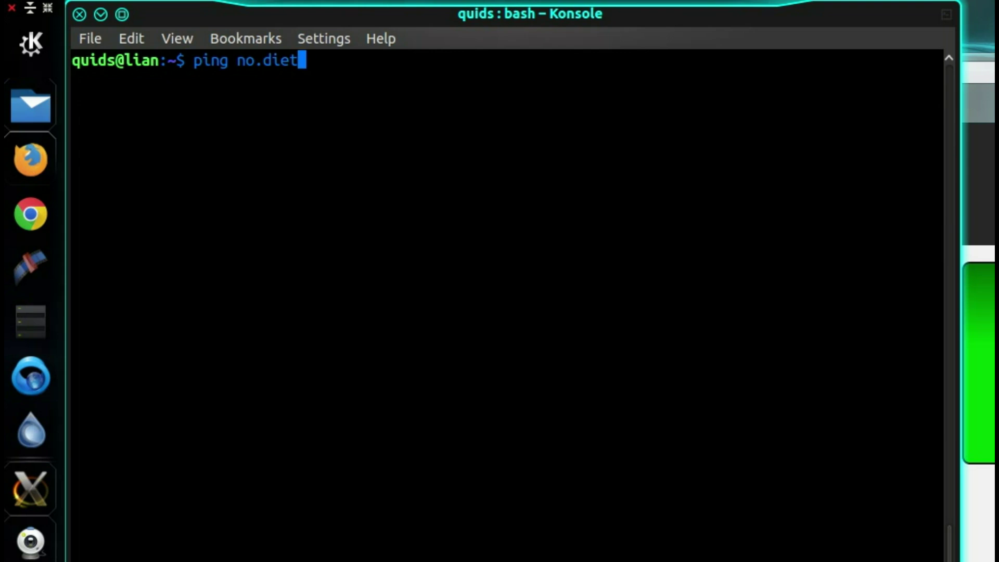
pyautogui.press('Return')
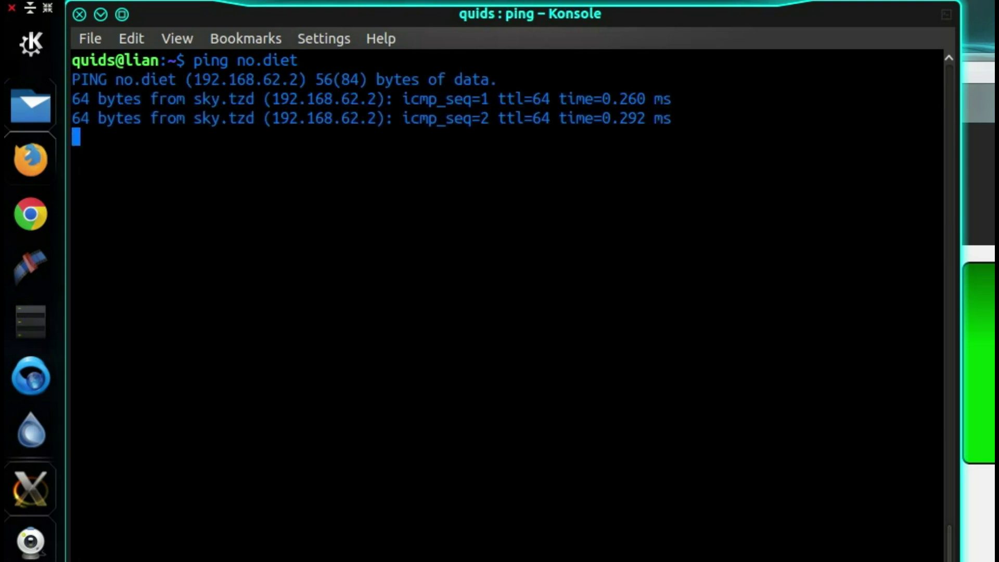
pyautogui.hotkey('ctrl', 'c')
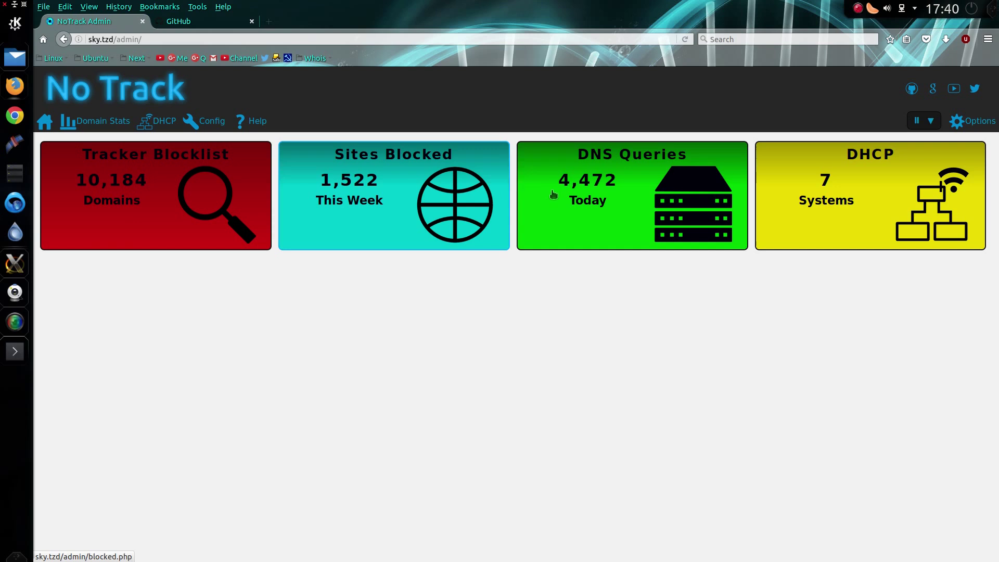
pyautogui.click(553, 194)
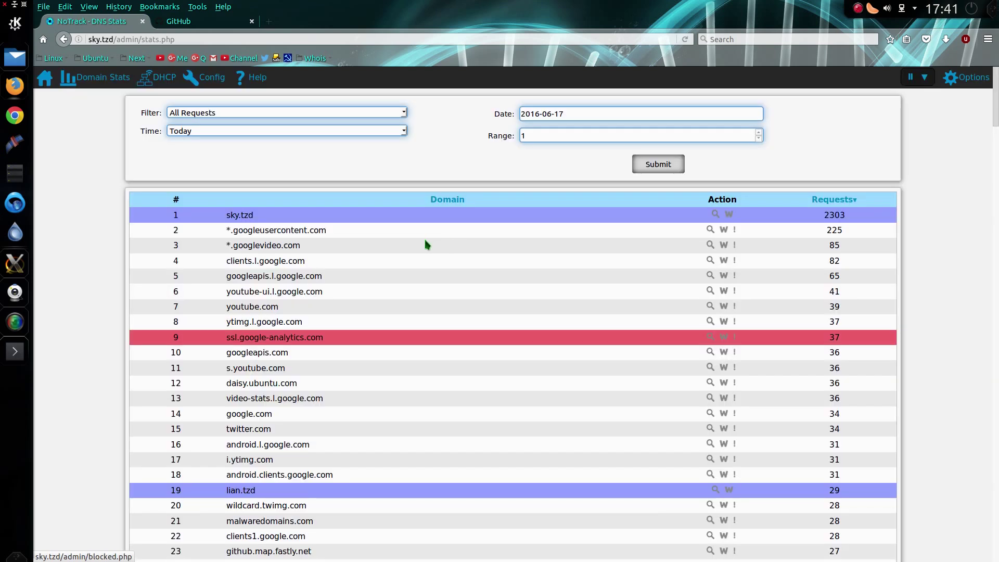
# Step: Search the DNS stats page for 'diet' to locate the blocked no.diet lookup
pyautogui.scroll(-20, 427, 246)
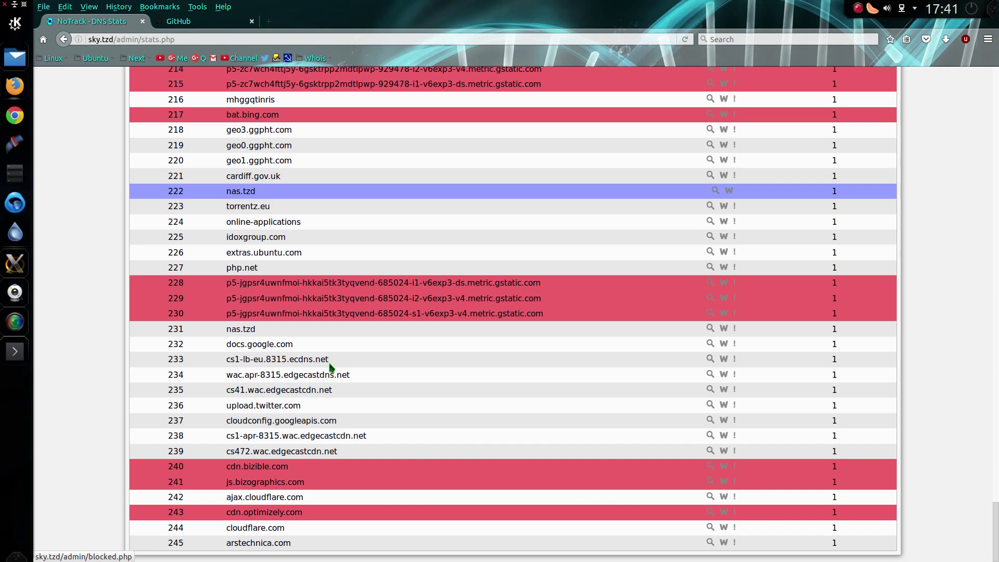
pyautogui.hotkey('ctrl', 'f')
pyautogui.write('diet')
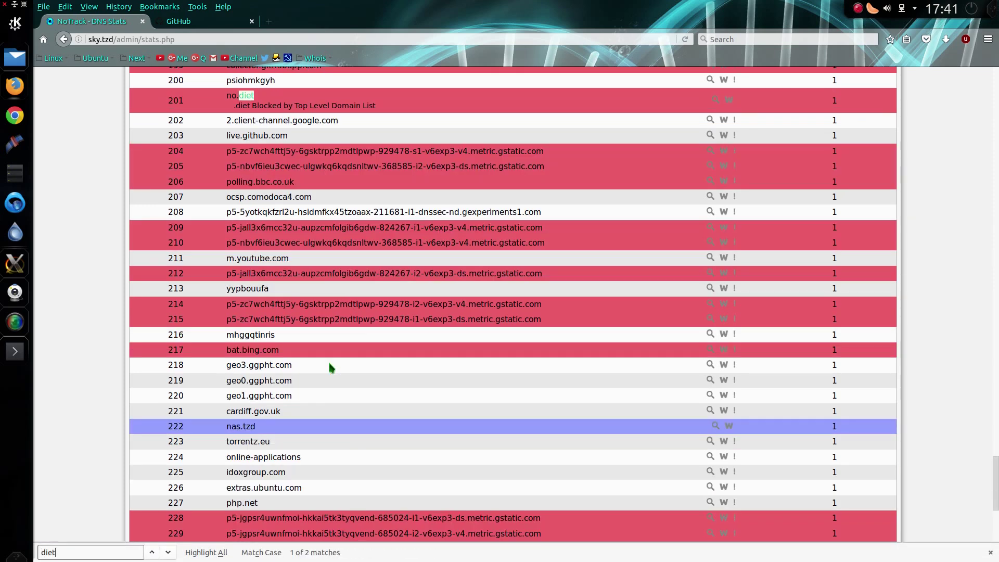